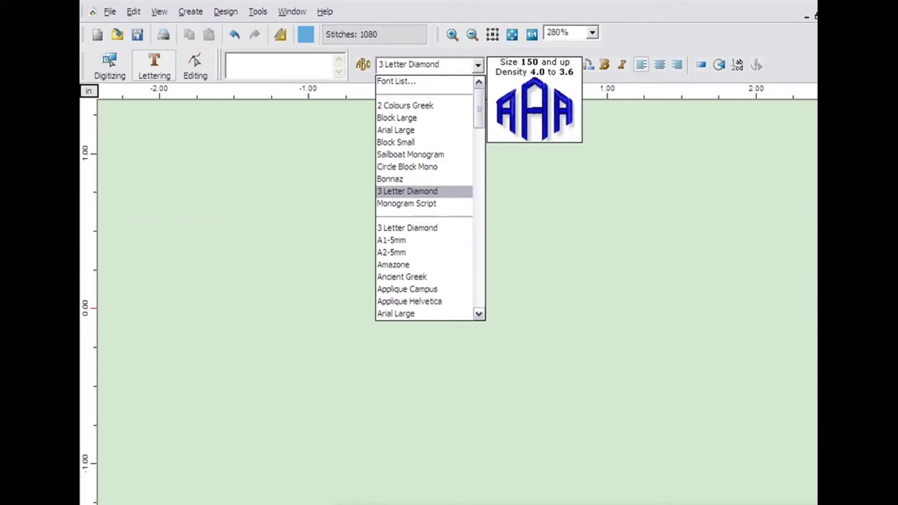
Create and stitch a 3 Letter Diamond monogram with the letters SBD and the arrow-shaped left and right decors.
key("Return")
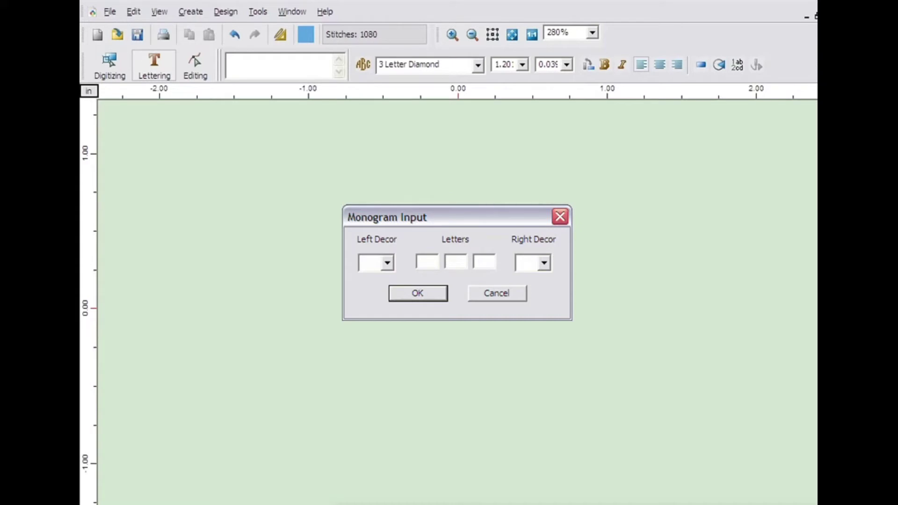
type("SBD")
left_click(387, 263)
left_click(376, 308)
left_click(544, 263)
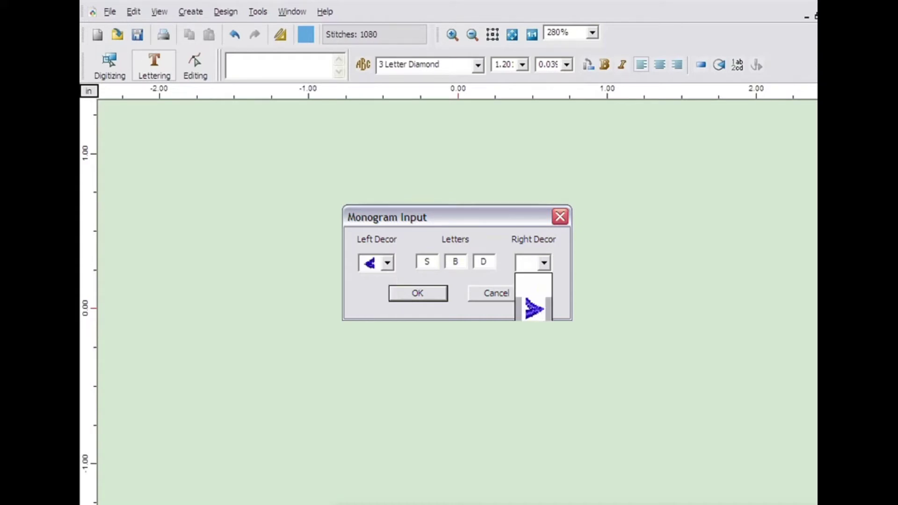
left_click(533, 307)
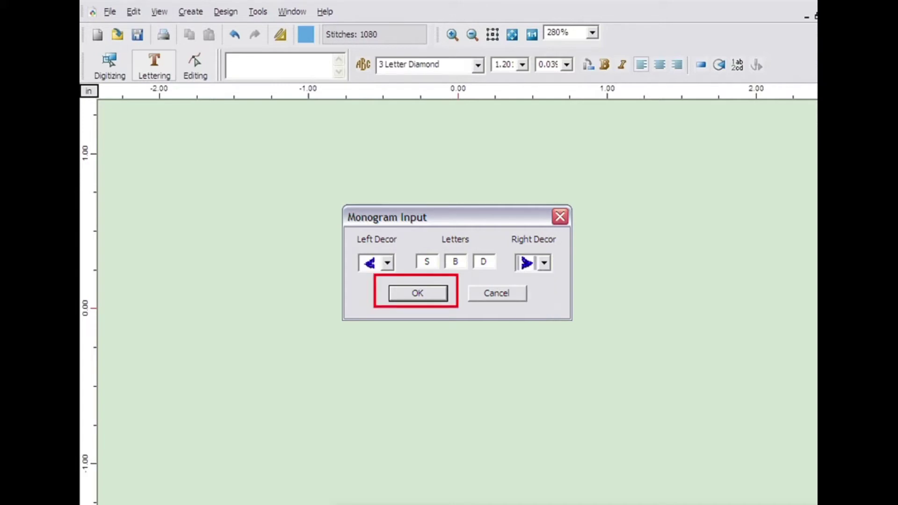
key("Return")
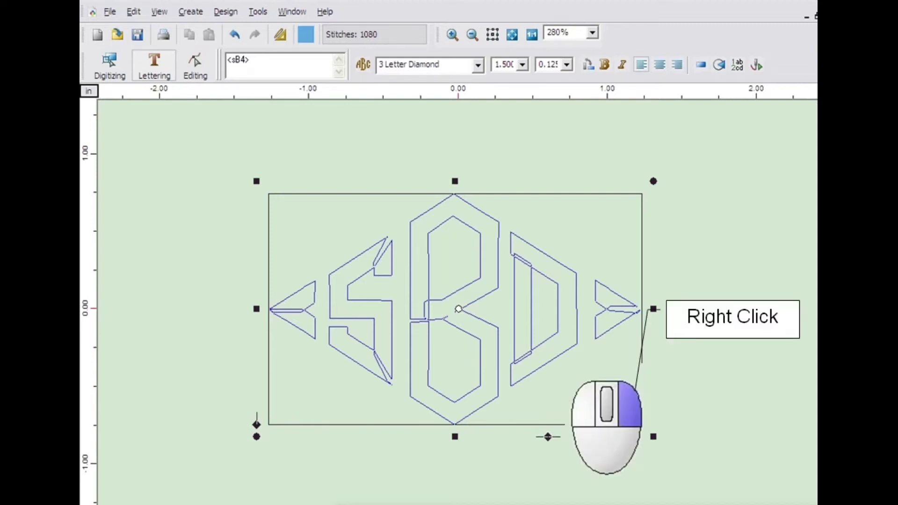
right_click(586, 169)
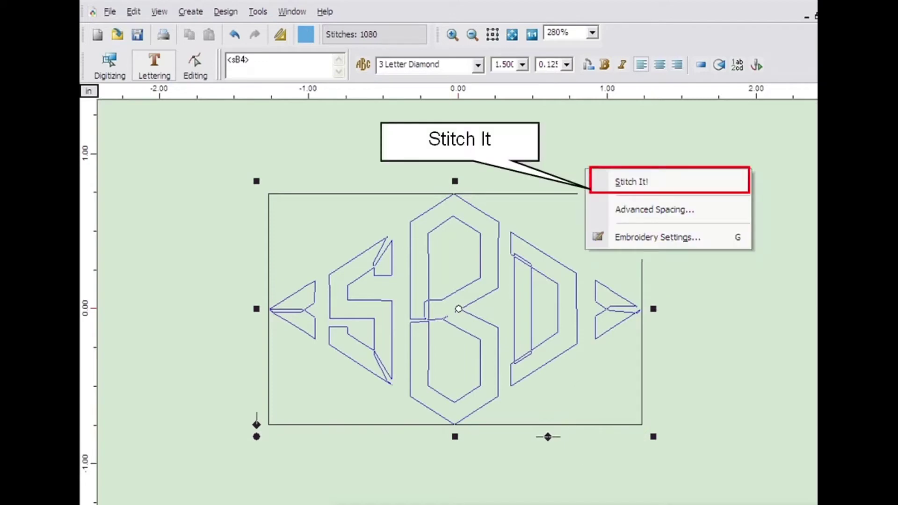
key("s")
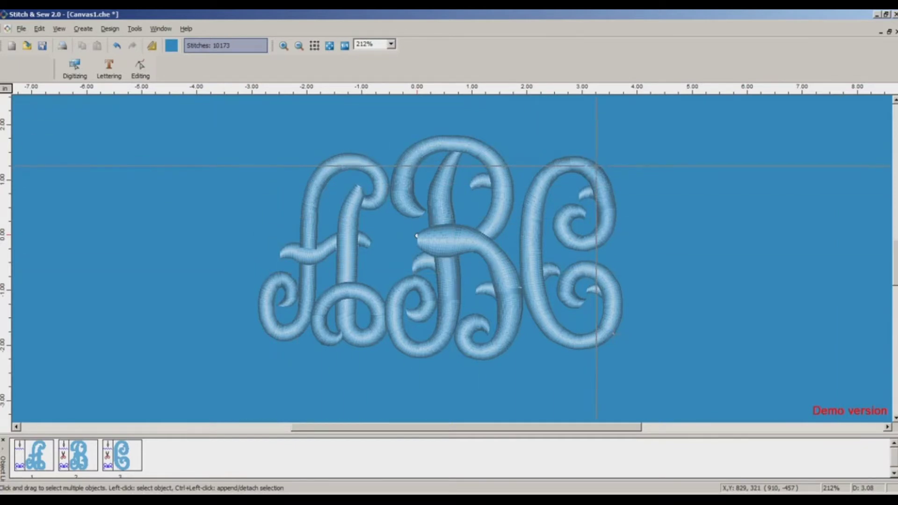
Turn off Display Cross in the basic system parameters.
left_click(135, 28)
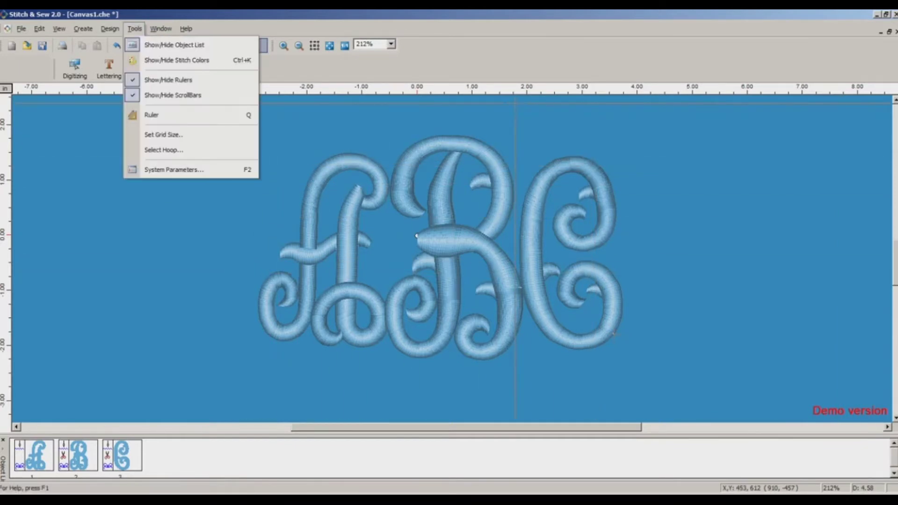
left_click(154, 169)
left_click(467, 282)
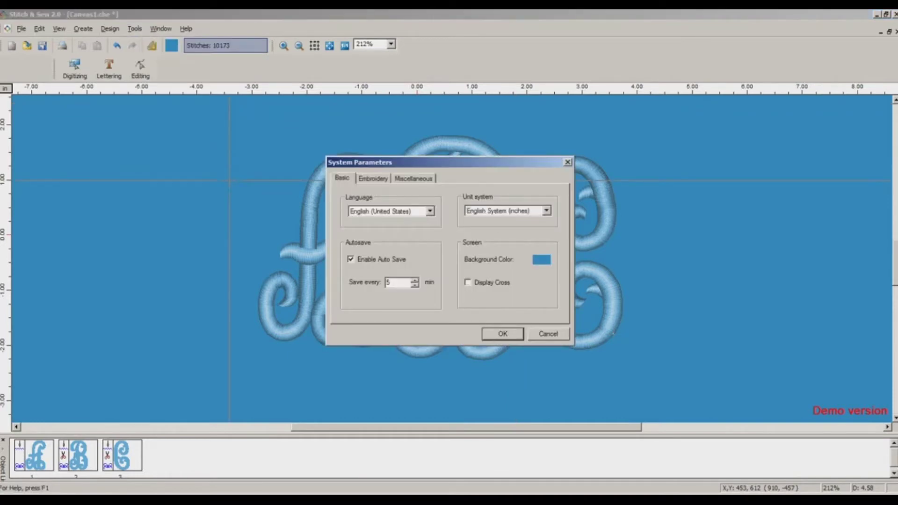
left_click(503, 334)
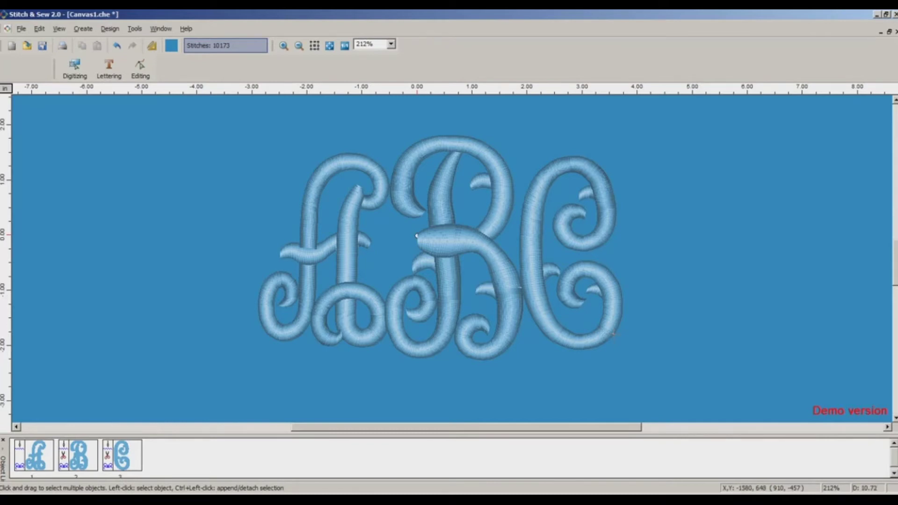
Outline a closed shape around the whole ABC monogram with the Freeform tool and Normal Fill.
key("f")
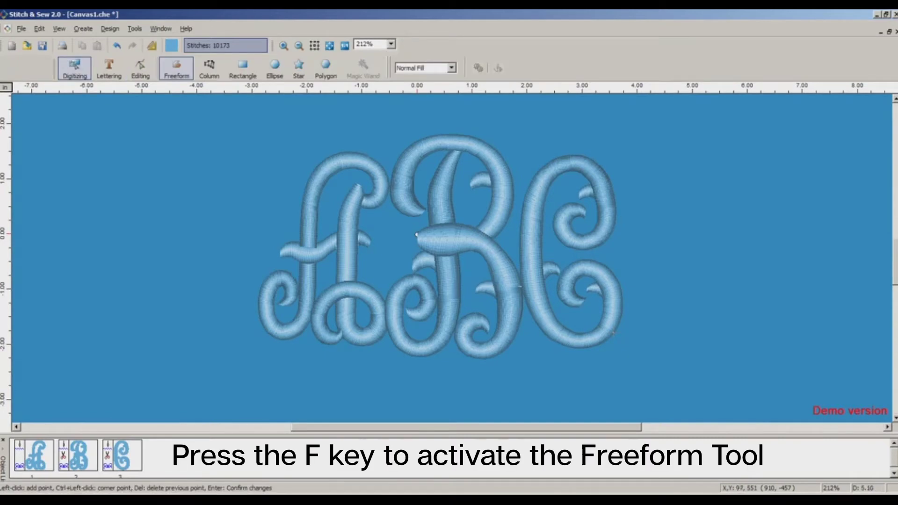
left_click(448, 121)
left_click(529, 138)
left_click(607, 142)
left_click(641, 221)
left_click(646, 296)
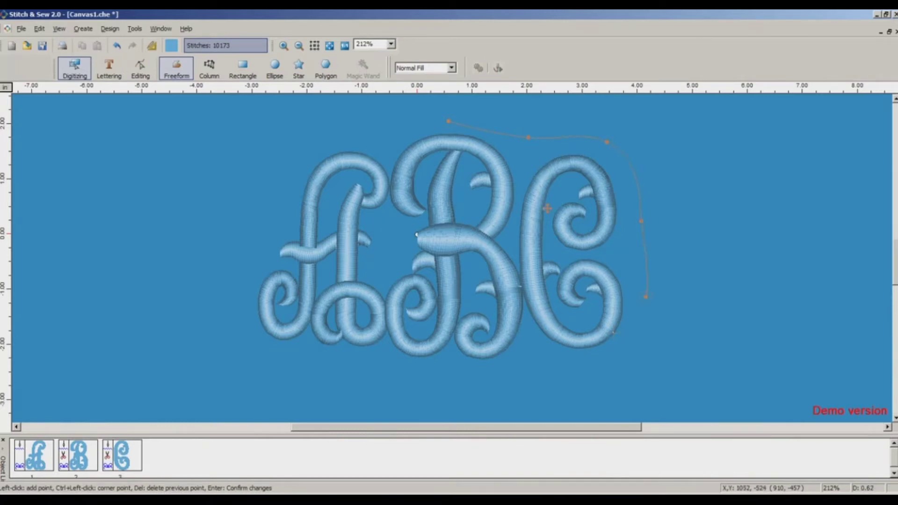
left_click(627, 358)
left_click(534, 380)
left_click(435, 383)
left_click(320, 365)
left_click(236, 325)
left_click(266, 228)
left_click(291, 161)
left_click(343, 121)
Adjust the points of the freeform outline so it follows the contour of the monogram letters more evenly.
left_click_drag(343, 122, 364, 127)
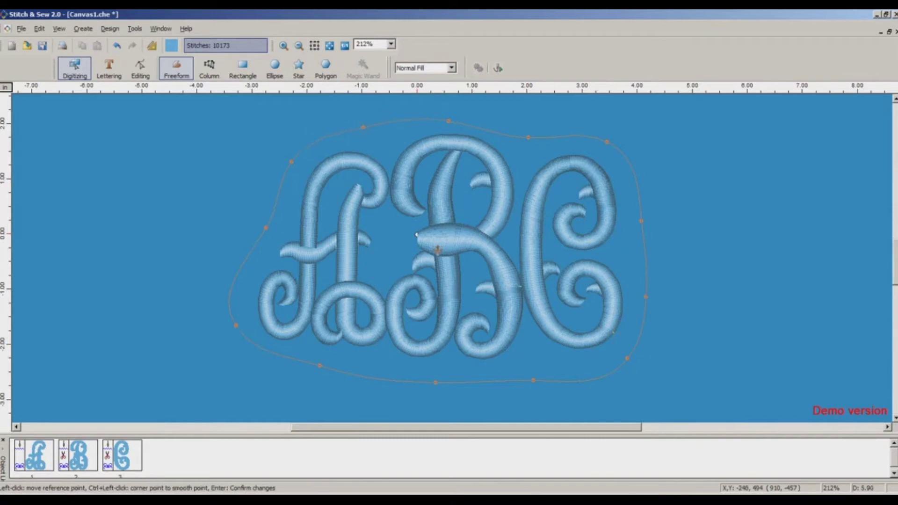
left_click_drag(266, 228, 275, 228)
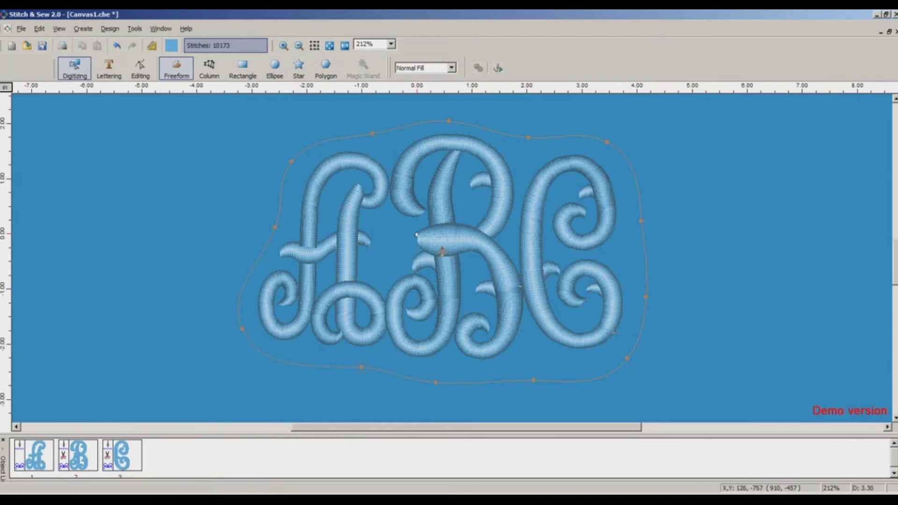
left_click_drag(436, 382, 458, 372)
left_click_drag(533, 380, 539, 370)
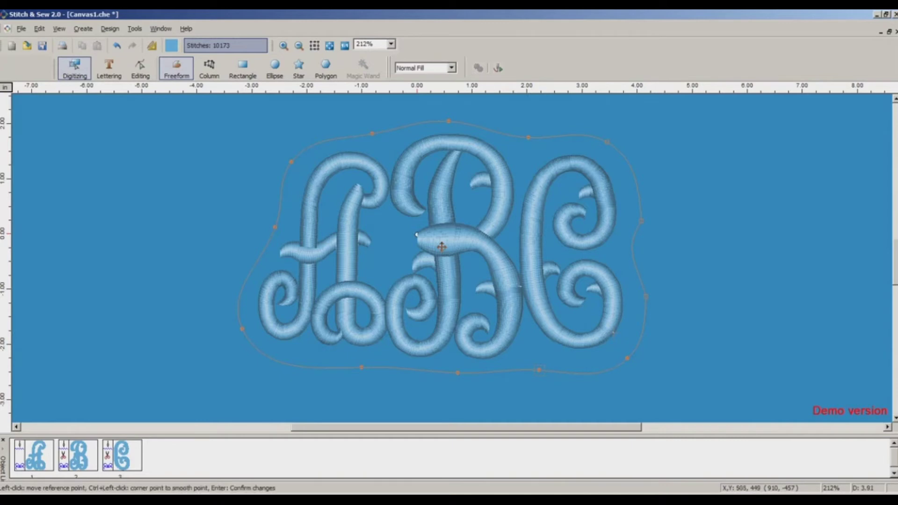
left_click_drag(526, 140, 526, 142)
left_click_drag(449, 122, 459, 116)
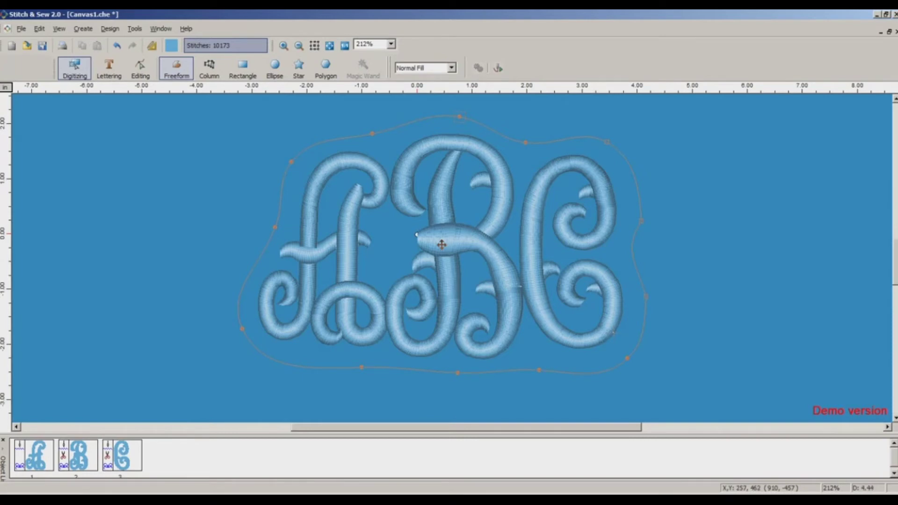
Generate the fill from the freeform outline, with Embroidery Settings displayed, its entry point at the upper edge and its exit point at the lower edge.
left_click(498, 68)
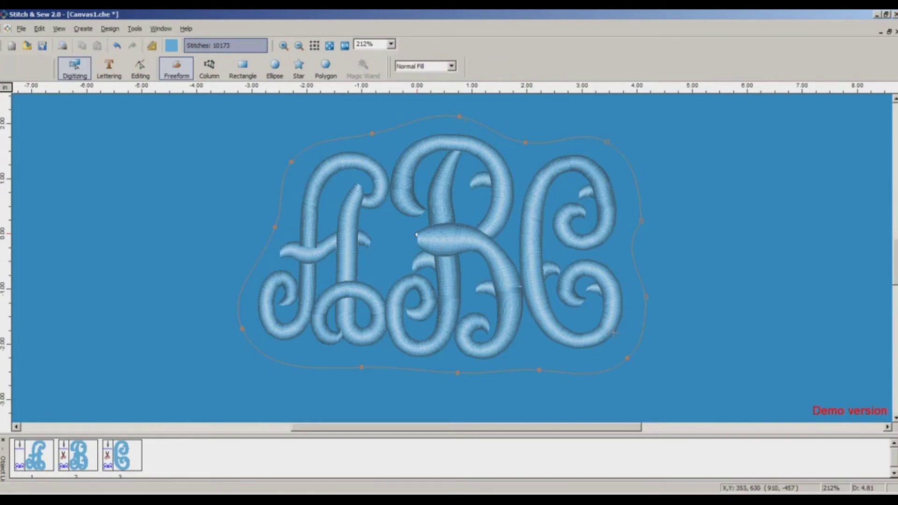
key("g")
key("Return")
left_click_drag(702, 134, 804, 129)
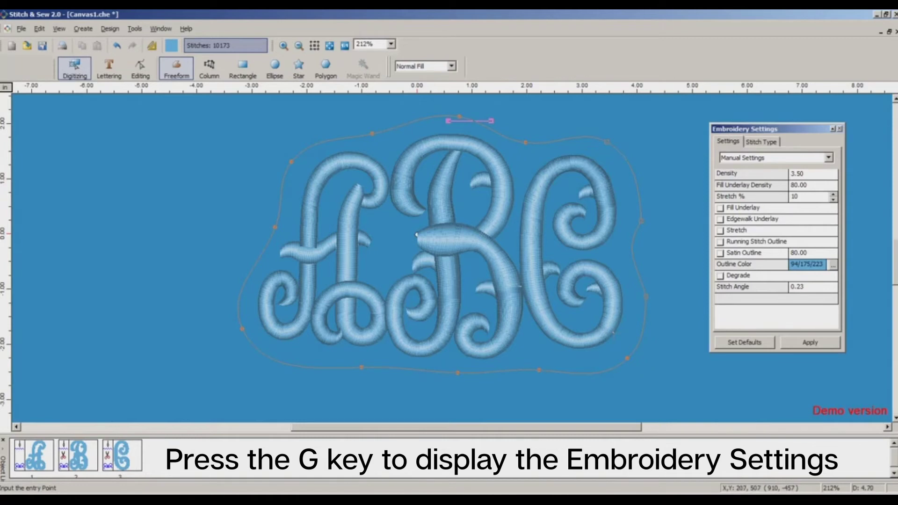
left_click(438, 117)
left_click(448, 371)
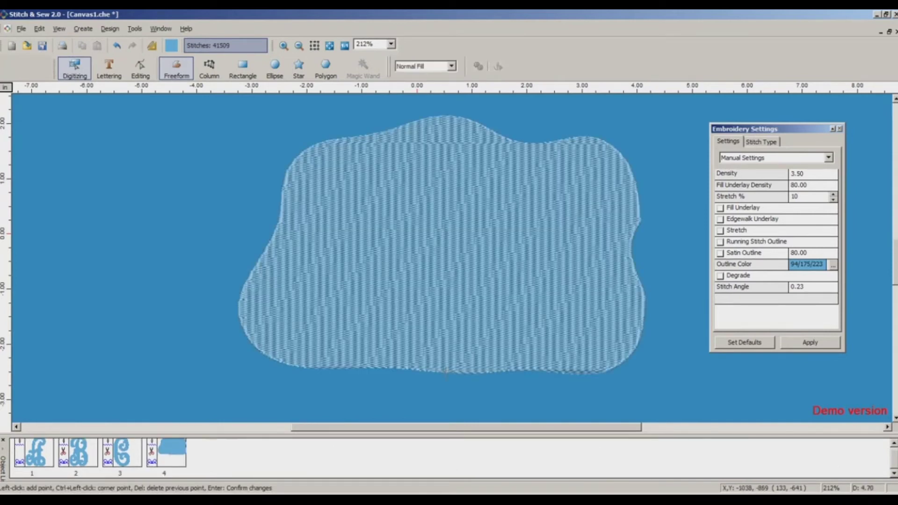
key("Return")
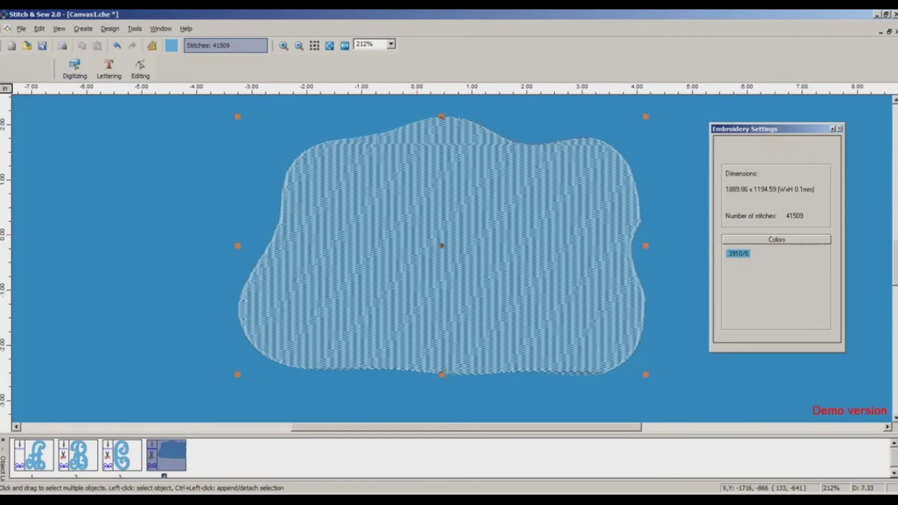
Reorder the freeform fill block to the start of the design so it stitches beneath the letters.
right_click(167, 454)
mouse_move(201, 415)
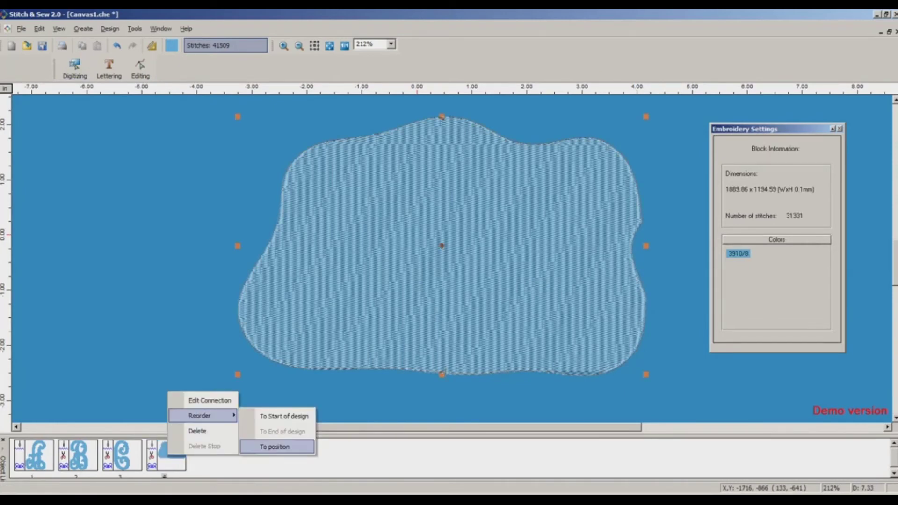
left_click(284, 417)
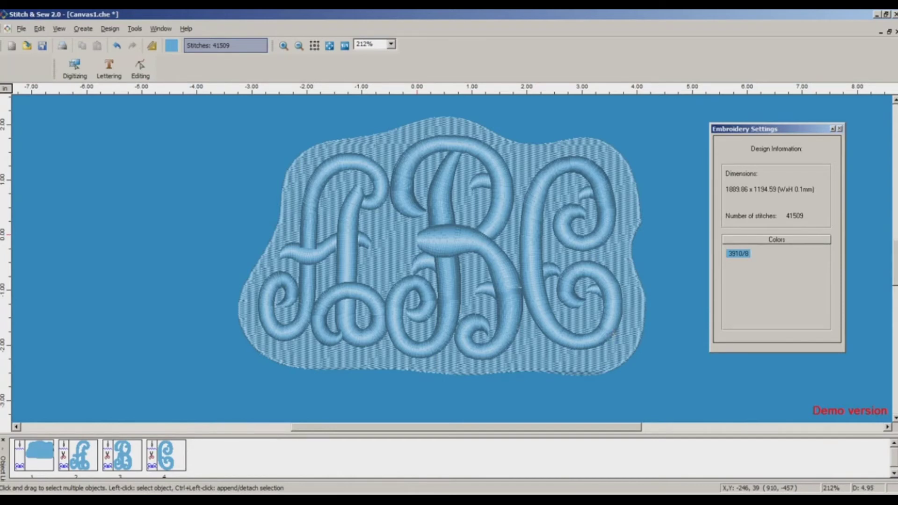
Edit the background fill block and set its density to 80.
left_click(75, 68)
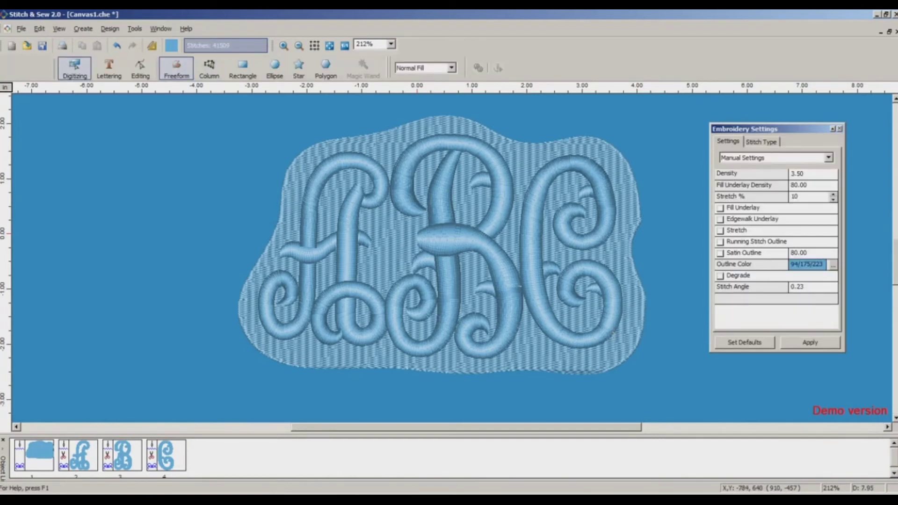
key("ctrl+a")
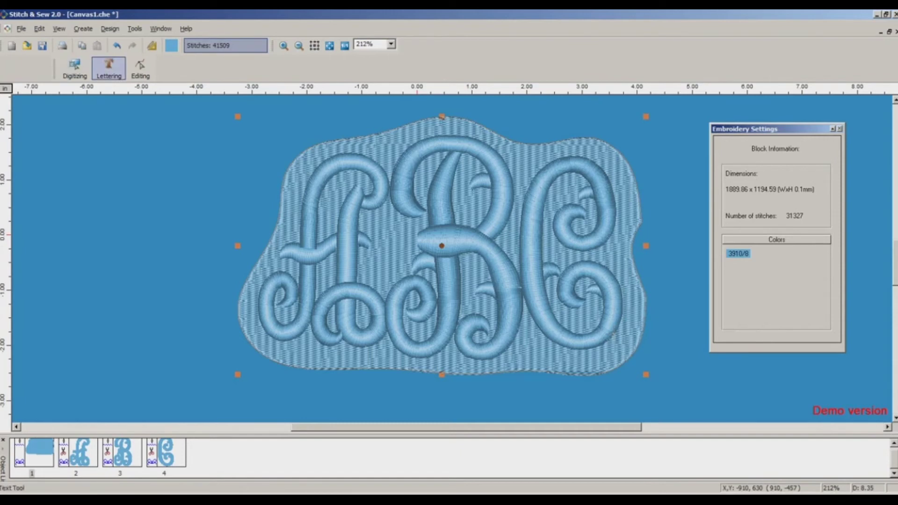
left_click(141, 68)
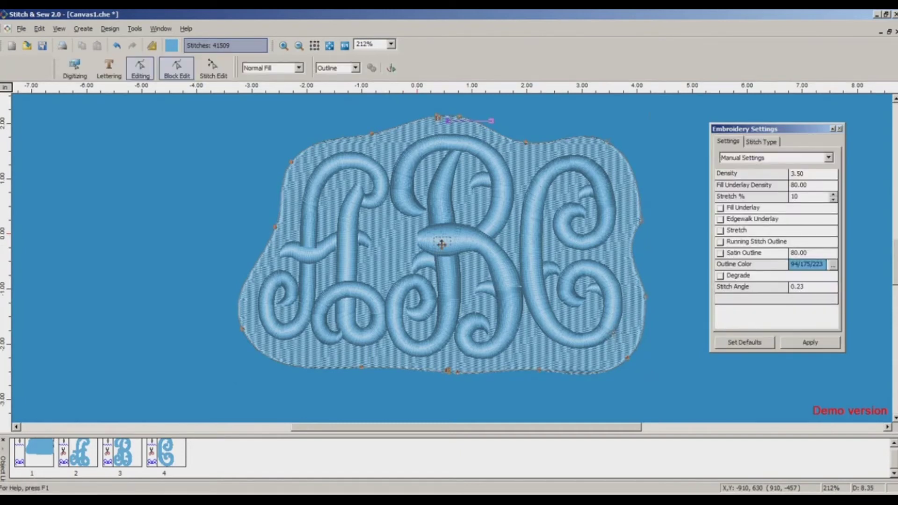
left_click(796, 173)
type("80")
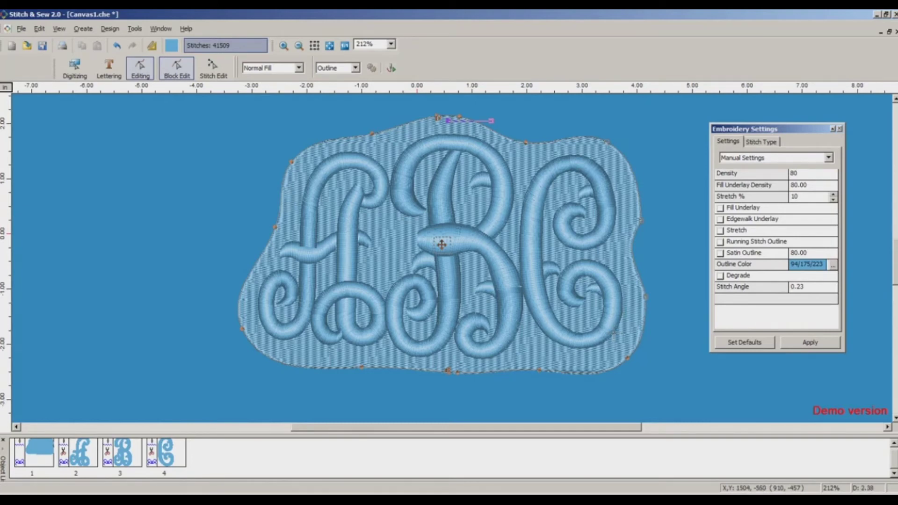
key("Return")
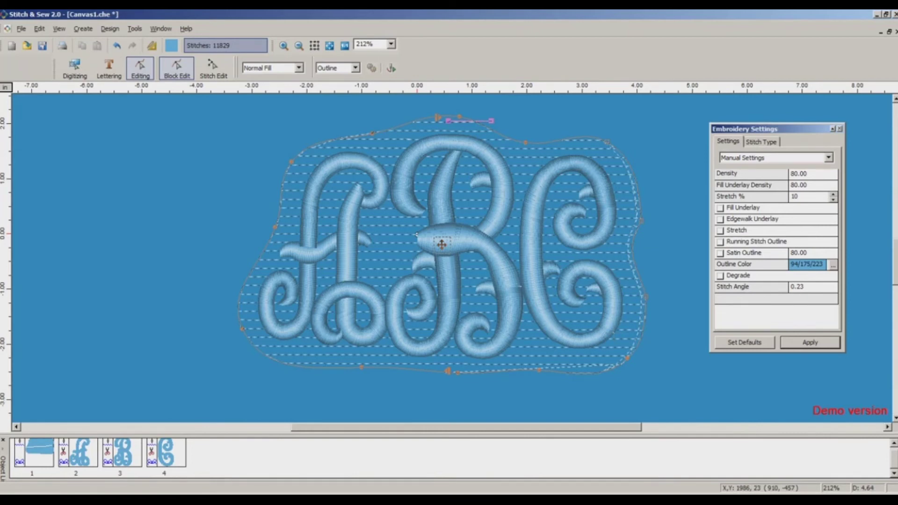
Enable Fill Underlay for the background block, apply a stitch angle of 45, and leave the block deselected.
left_click(720, 208)
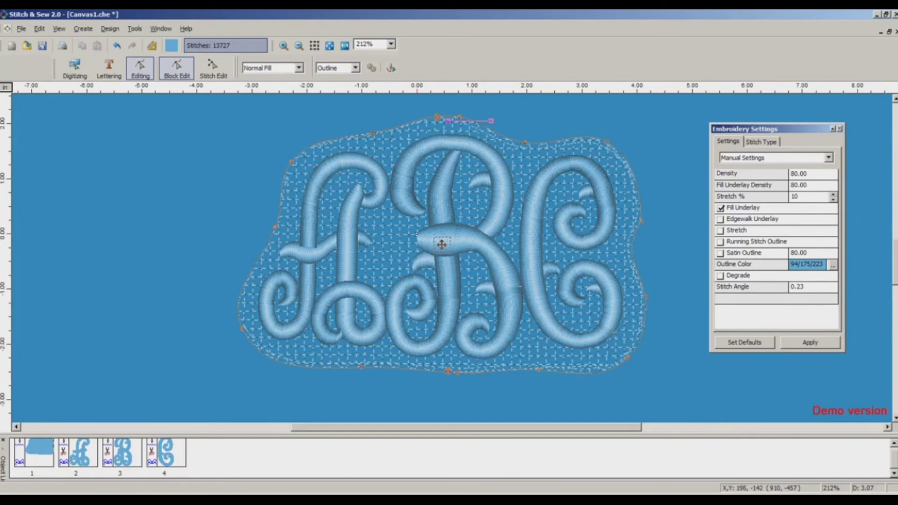
left_click(796, 286)
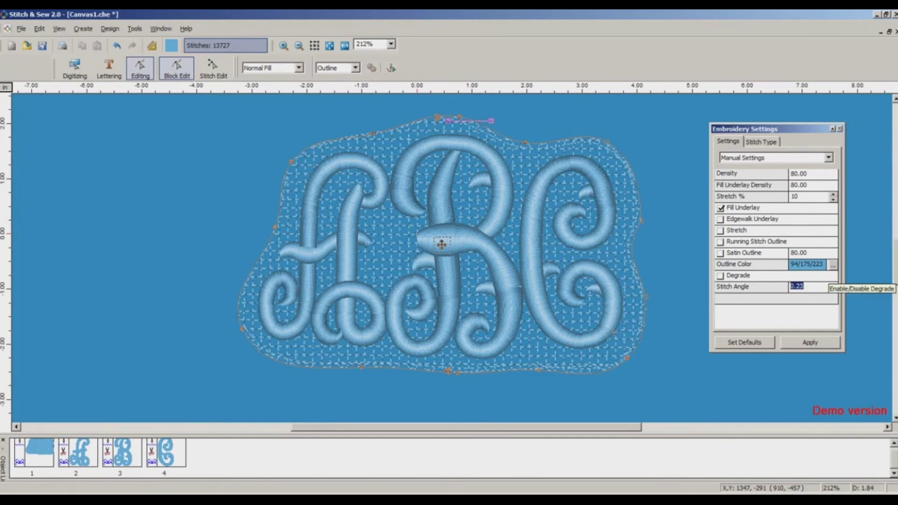
type("45")
key("Tab")
left_click(810, 343)
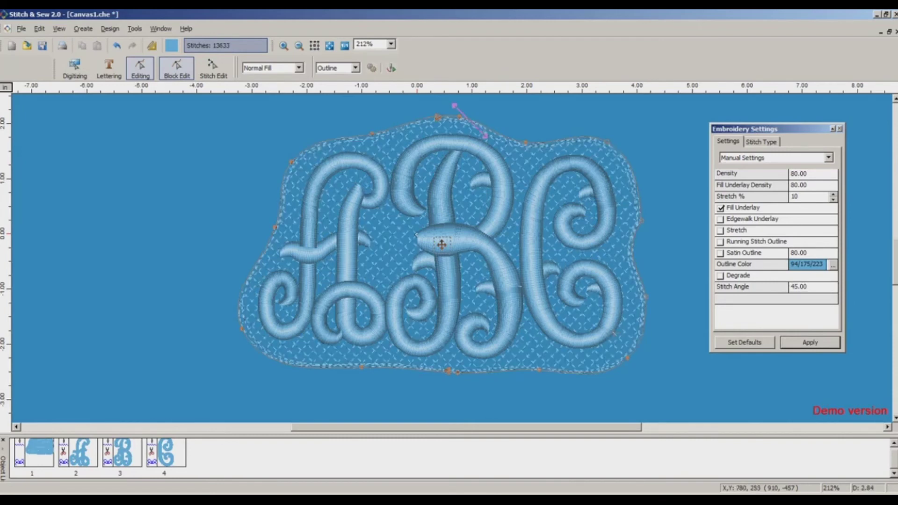
left_click(211, 183)
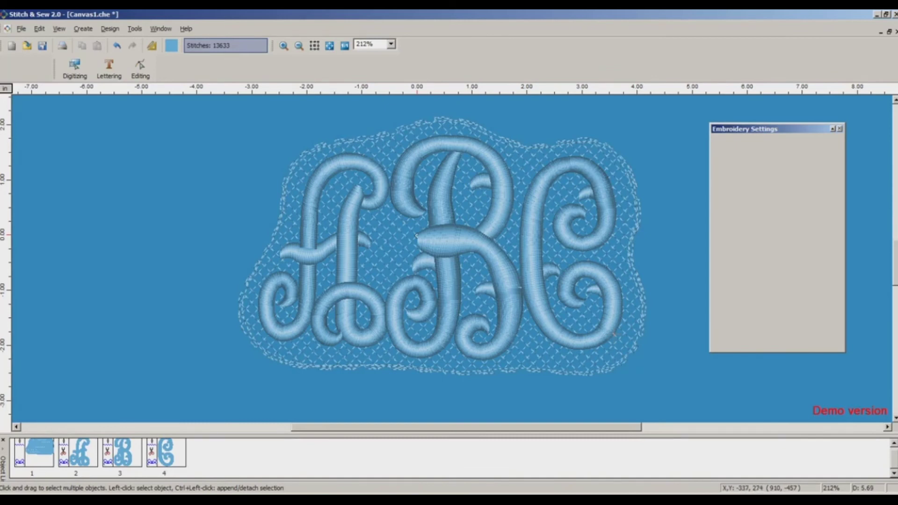
left_click(389, 142)
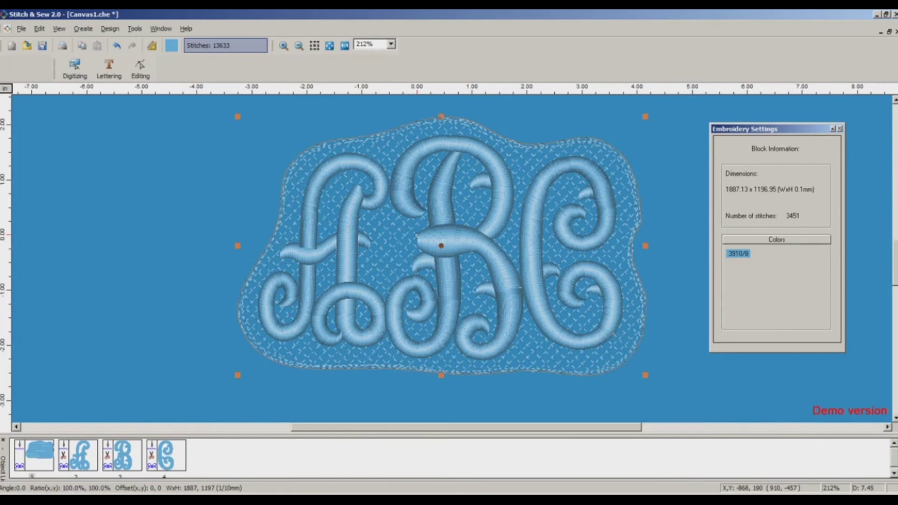
key("Escape")
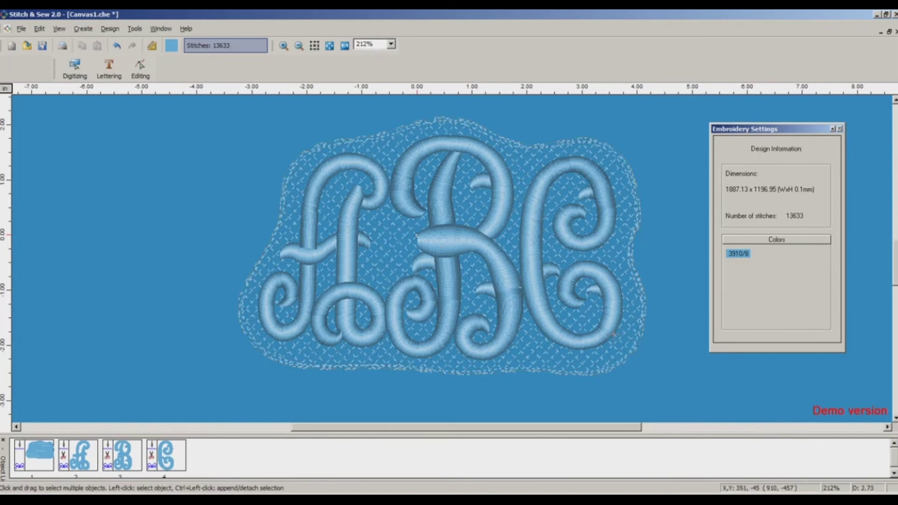